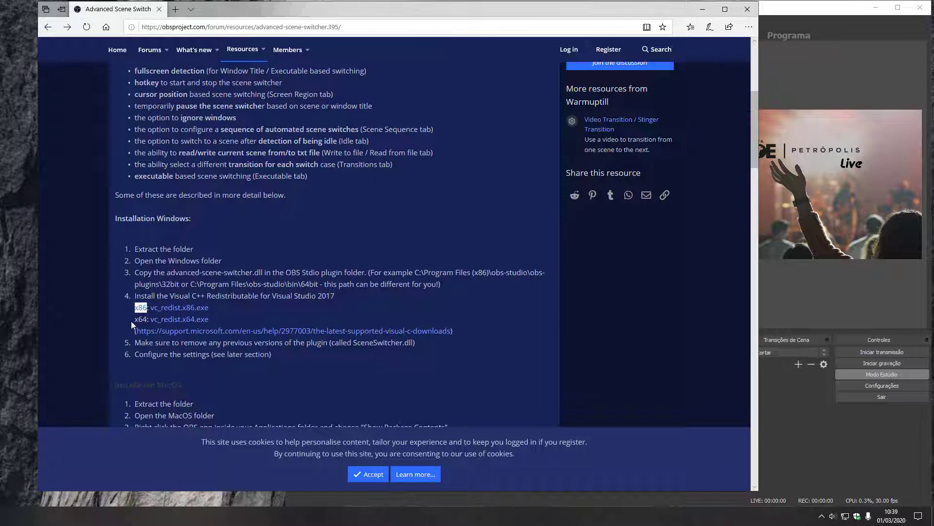
# - Review the plugin page's Windows installation steps, including the Visual C++ Redistributable requirement and its x86 and x64 downloads
pyautogui.moveTo(133, 320); pyautogui.dragTo(147, 320)
pyautogui.click(233, 317)
pyautogui.moveTo(137, 297); pyautogui.dragTo(181, 284)
pyautogui.click(171, 295)
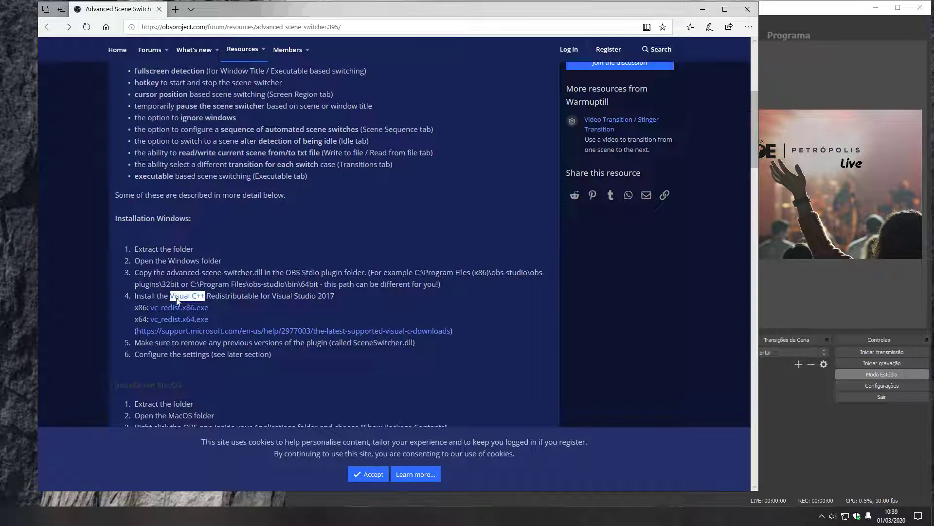
pyautogui.click(205, 297)
pyautogui.scroll(5, 388, 255)
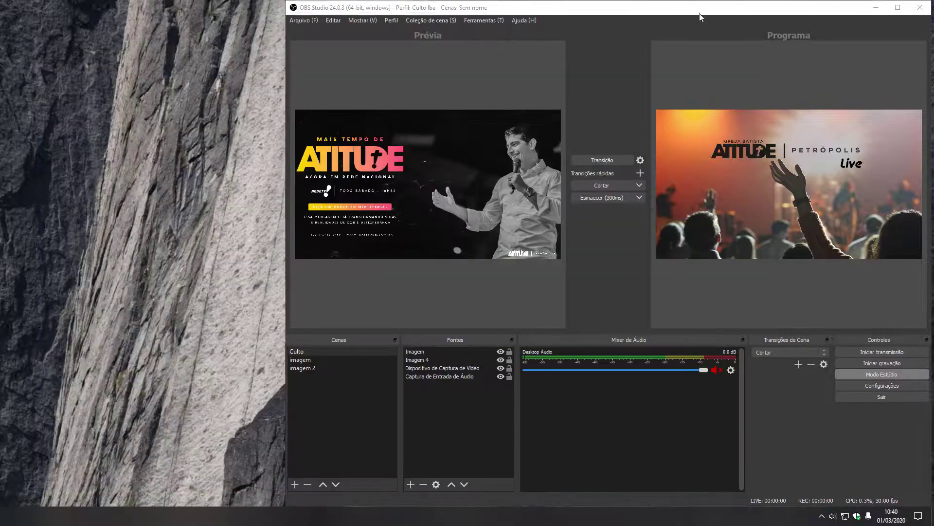
pyautogui.click(702, 9)
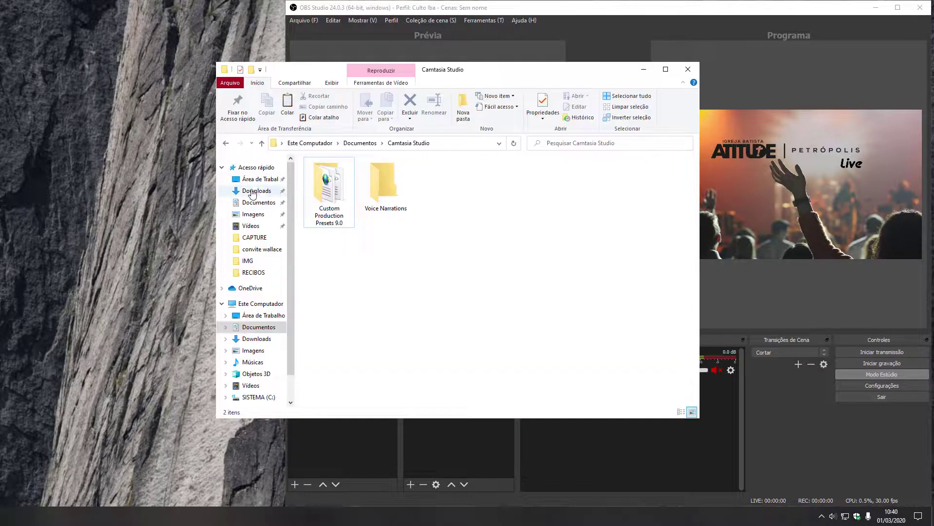
# - Copy the 64-bit advanced-scene-switcher.dll from the SceneSwitcher\Windows\64bit folder in Downloads
pyautogui.click(257, 190)
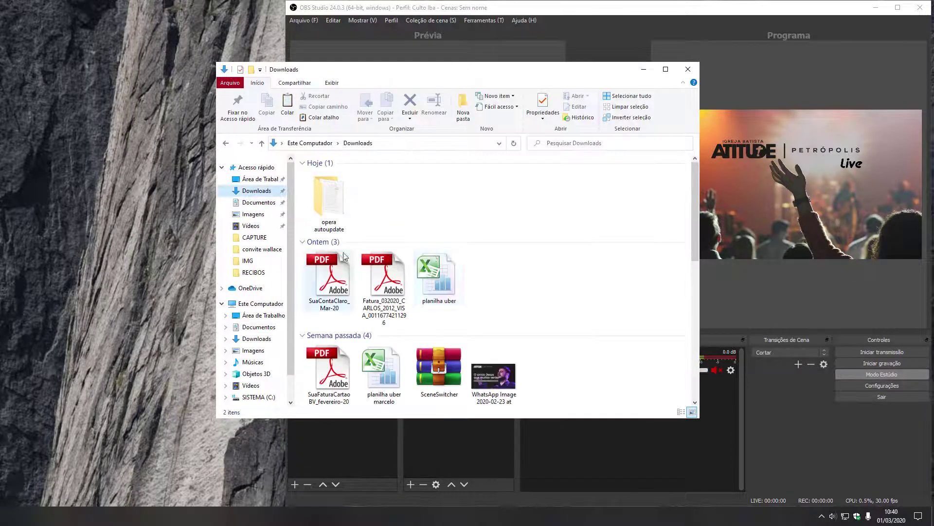
pyautogui.scroll(-8, 438, 256)
pyautogui.scroll(3, 441, 253)
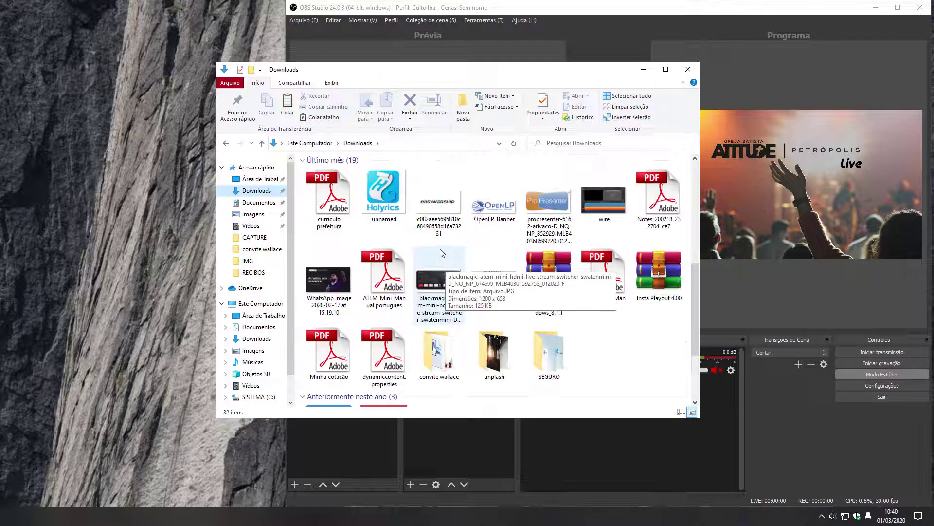
pyautogui.scroll(-3, 440, 253)
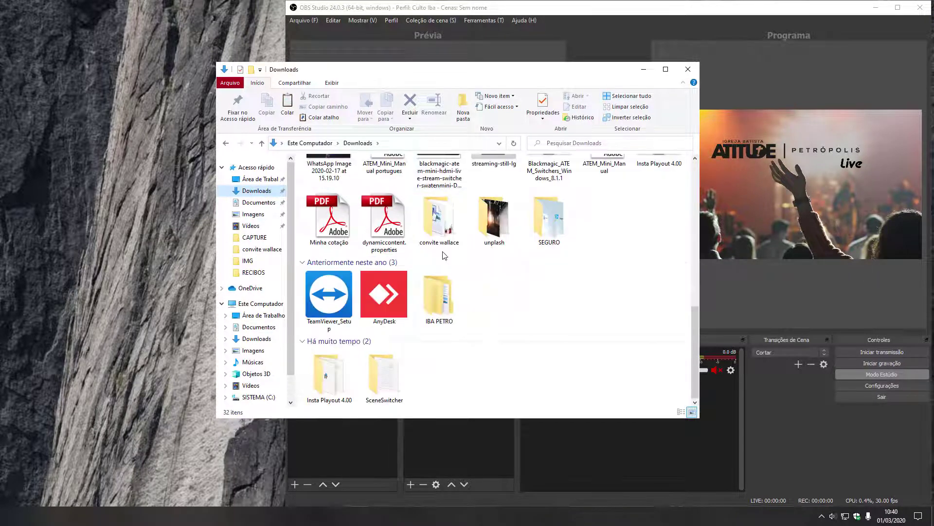
pyautogui.doubleClick(395, 383)
pyautogui.doubleClick(336, 195)
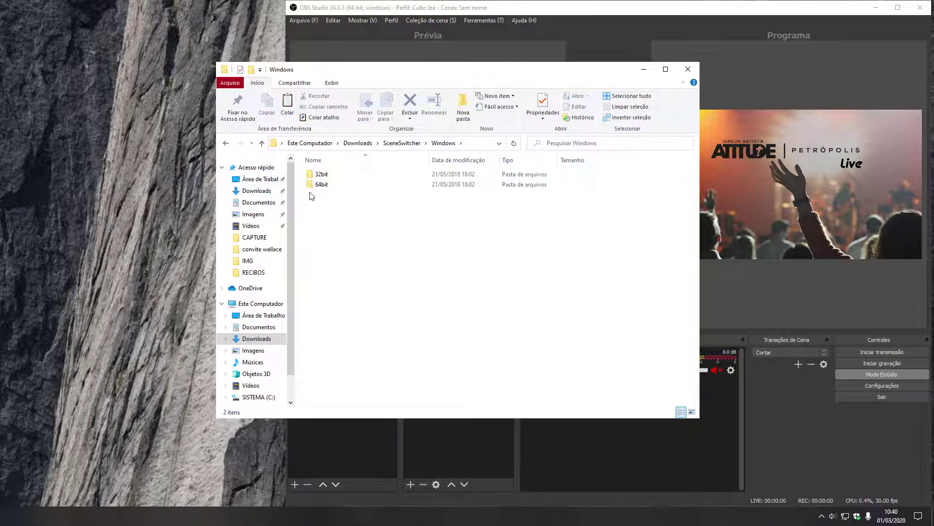
pyautogui.doubleClick(319, 184)
pyautogui.rightClick(330, 176)
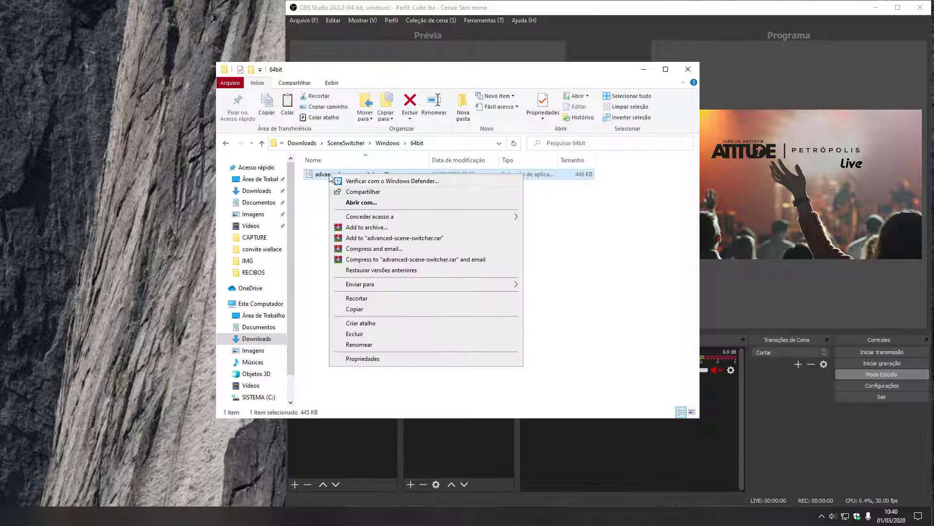
pyautogui.click(353, 310)
# - Open the OBS plugin folder Arquivos de Programas\obs-studio\obs-plugins\64bit on the C: drive
pyautogui.click(270, 305)
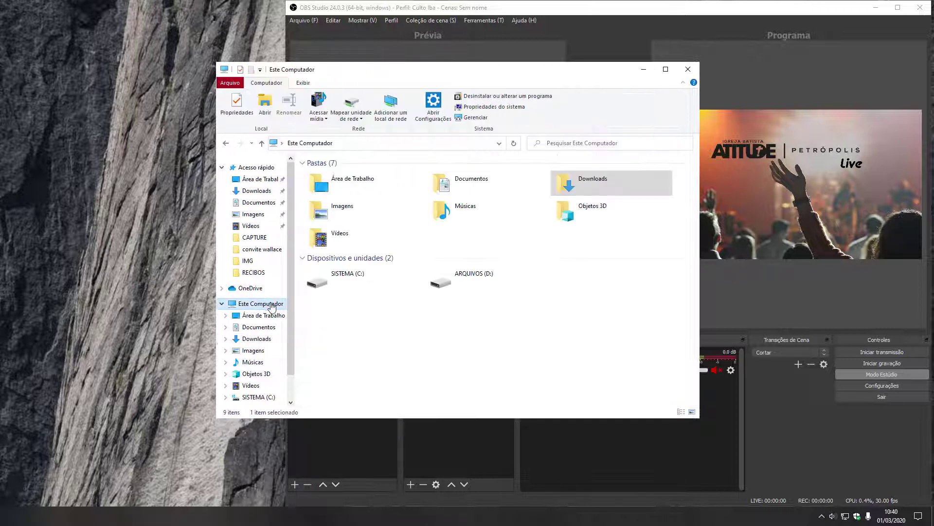
pyautogui.doubleClick(358, 283)
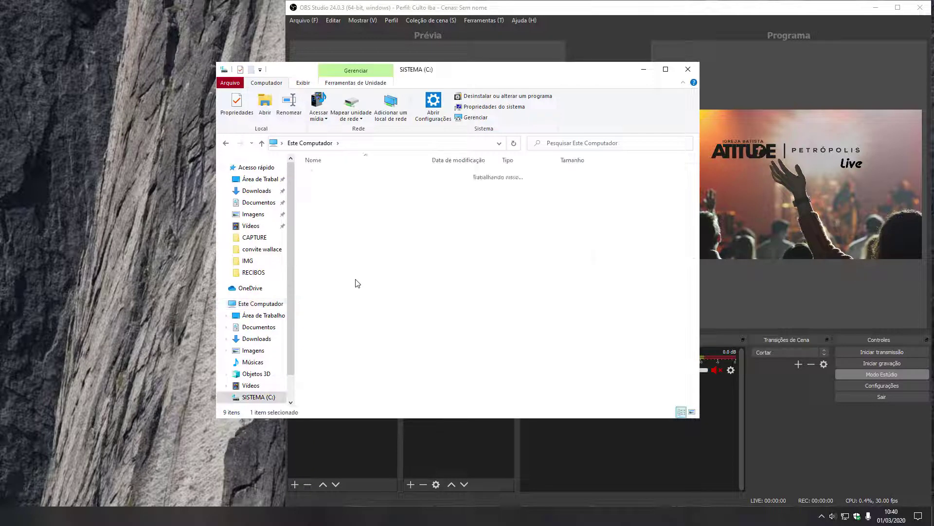
pyautogui.click(348, 185)
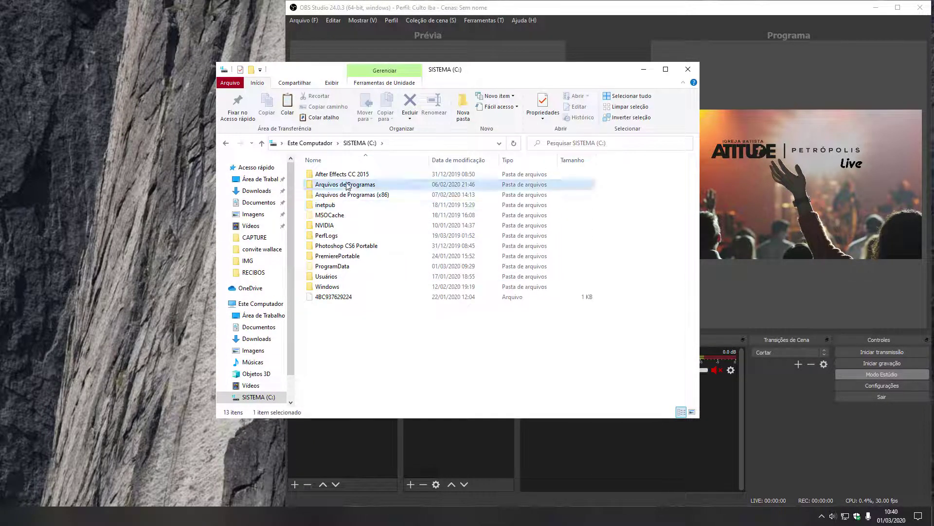
pyautogui.doubleClick(347, 185)
pyautogui.doubleClick(327, 276)
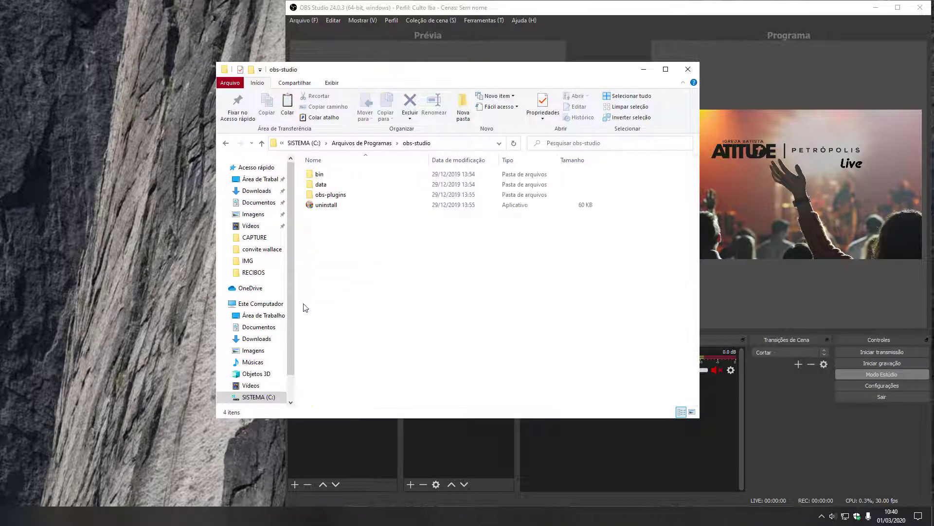
pyautogui.doubleClick(341, 198)
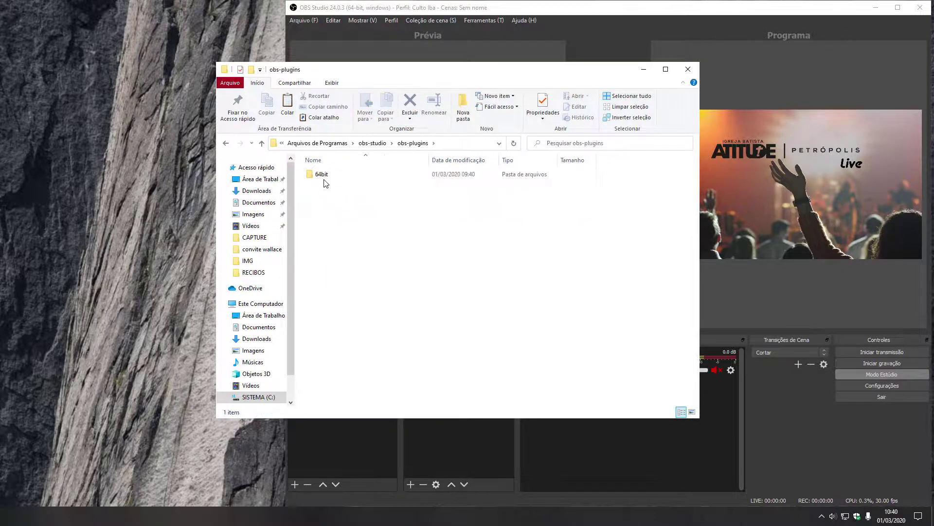
pyautogui.doubleClick(320, 177)
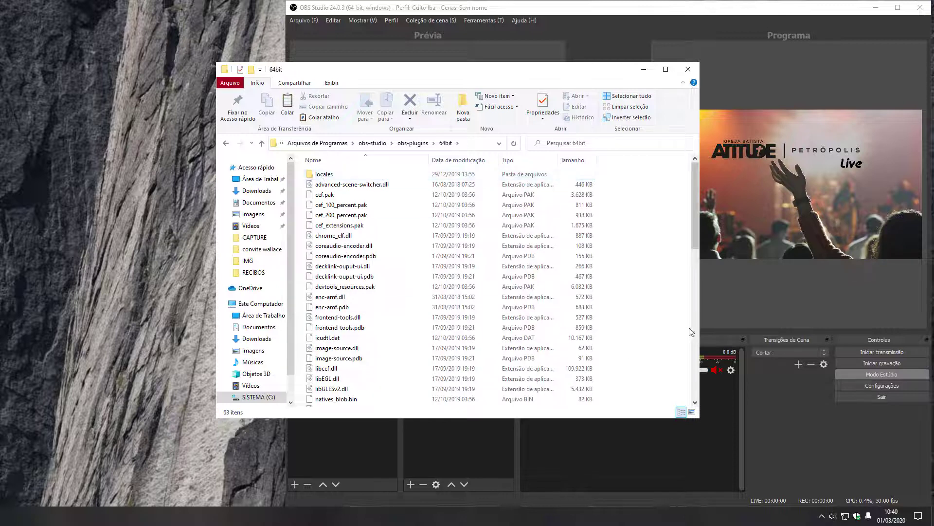
# - Locate advanced-scene-switcher.dll in the OBS 64bit plugin folder and minimize the file window
pyautogui.rightClick(625, 249)
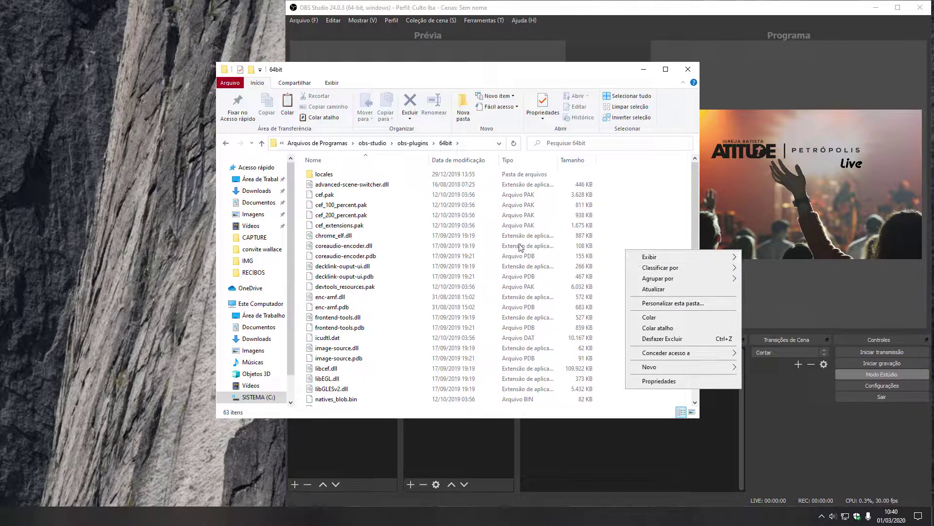
pyautogui.click(364, 188)
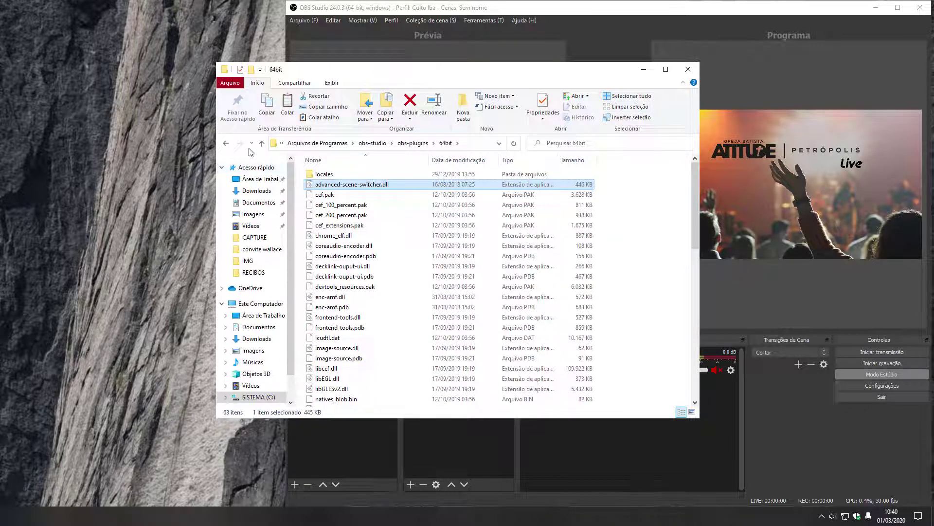
pyautogui.click(643, 69)
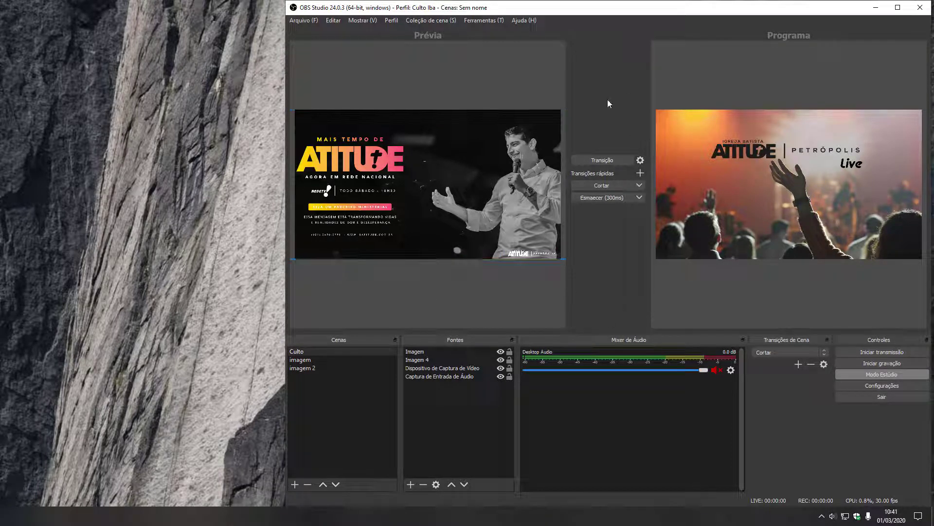
# - Open the Advanced Scene Switcher tool in OBS Studio and move its window aside
pyautogui.click(482, 19)
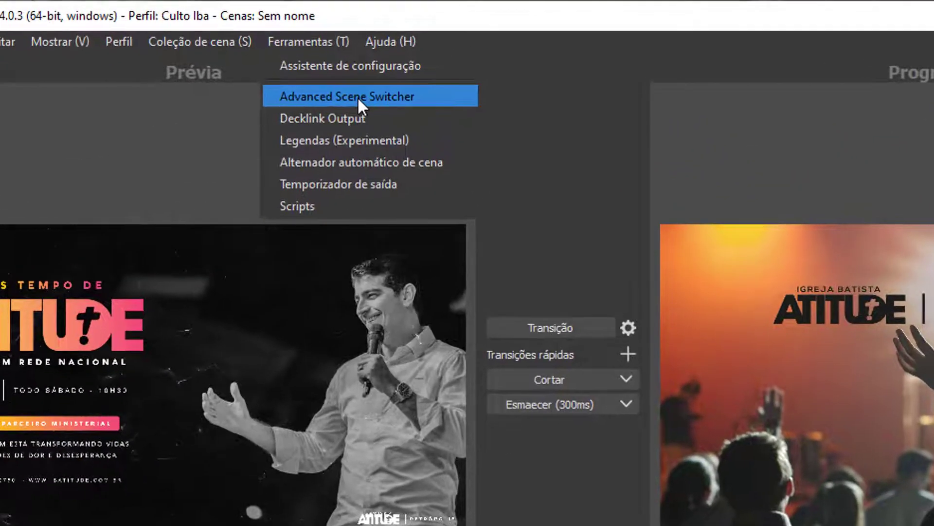
pyautogui.click(358, 97)
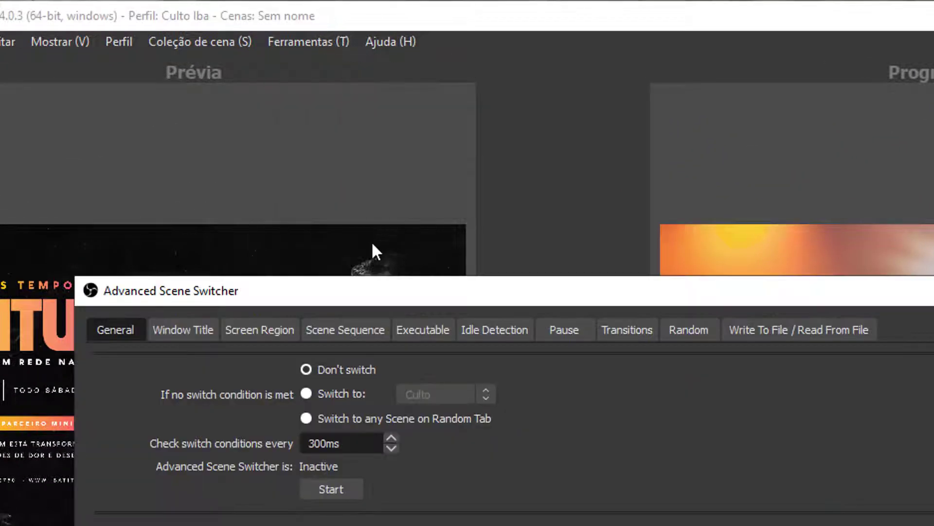
pyautogui.moveTo(341, 296); pyautogui.dragTo(9, 229)
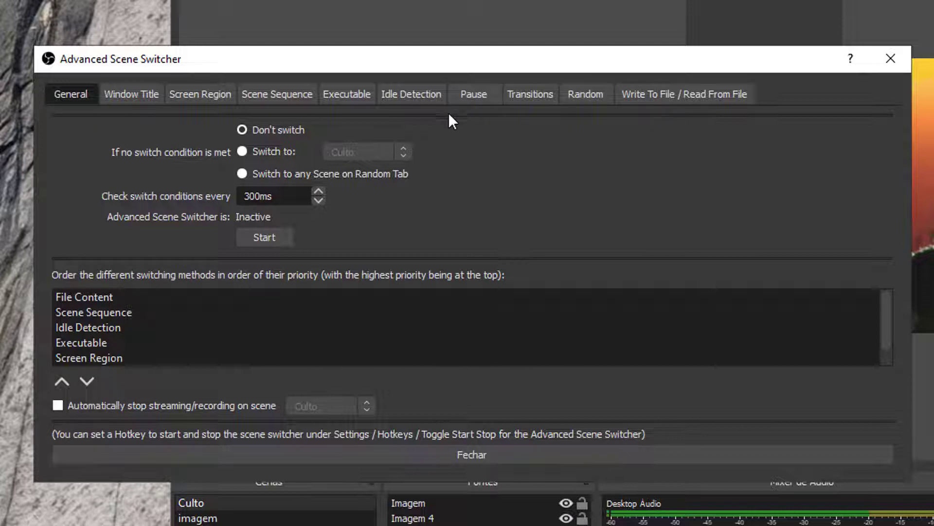
# - Examine the scene sequence entries linking Culto, imagem and imagem 2, including their wait times and transitions
pyautogui.click(290, 94)
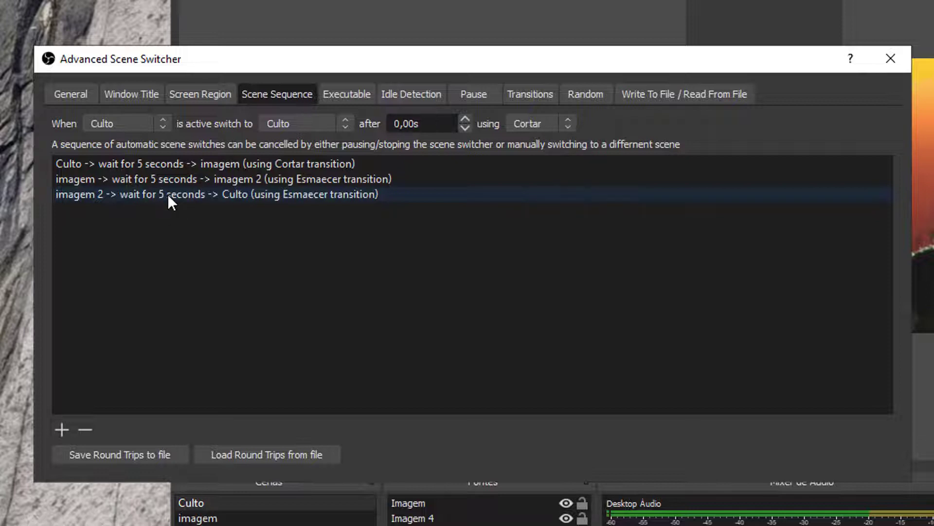
pyautogui.click(202, 164)
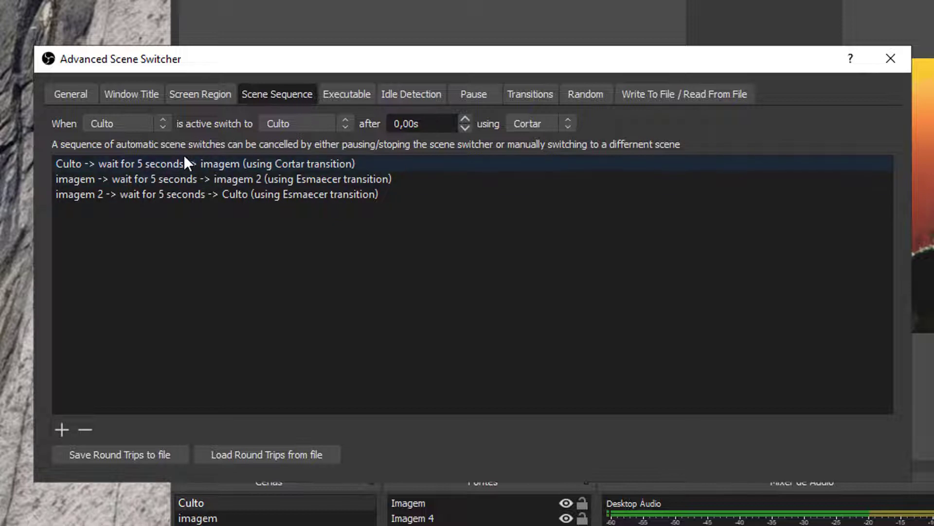
pyautogui.click(188, 177)
pyautogui.click(357, 197)
# - Start the Advanced Scene Switcher and move its window clear of the program output
pyautogui.click(73, 95)
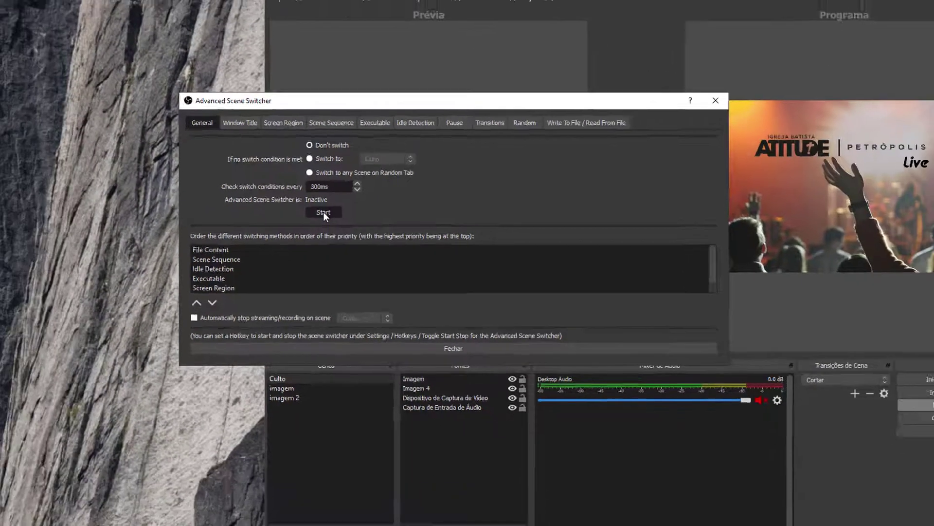
pyautogui.click(323, 212)
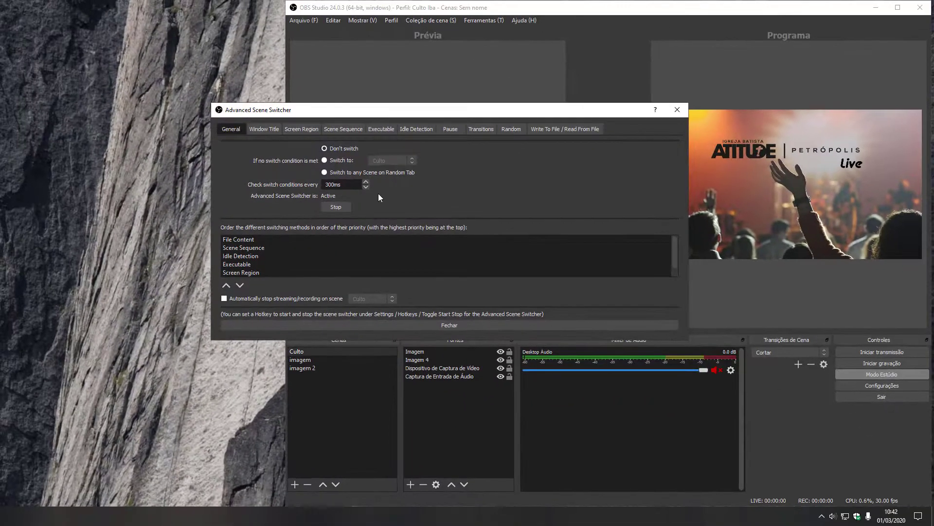
pyautogui.moveTo(453, 111); pyautogui.dragTo(358, 103)
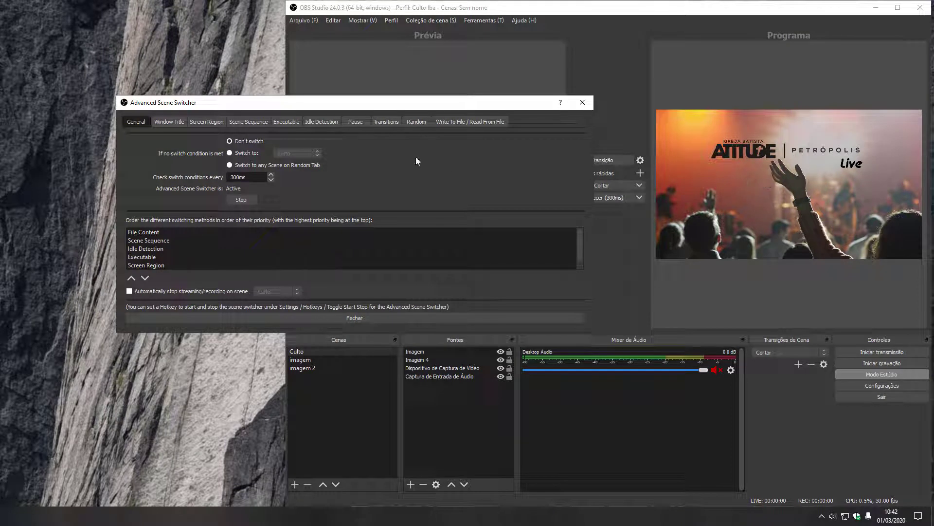
# - Examine the scene switcher's pause options and compare them with the general settings and scene sequence while the scenes rotate
pyautogui.click(355, 122)
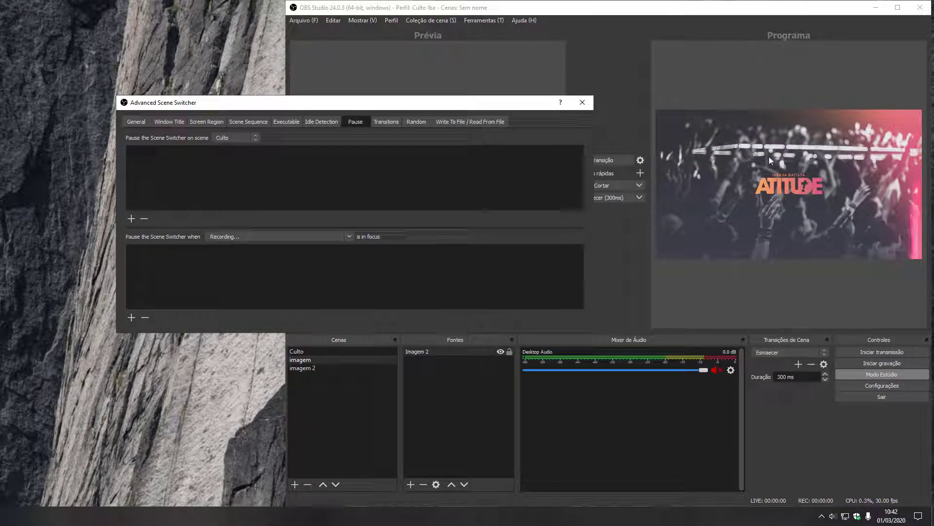
pyautogui.click(136, 123)
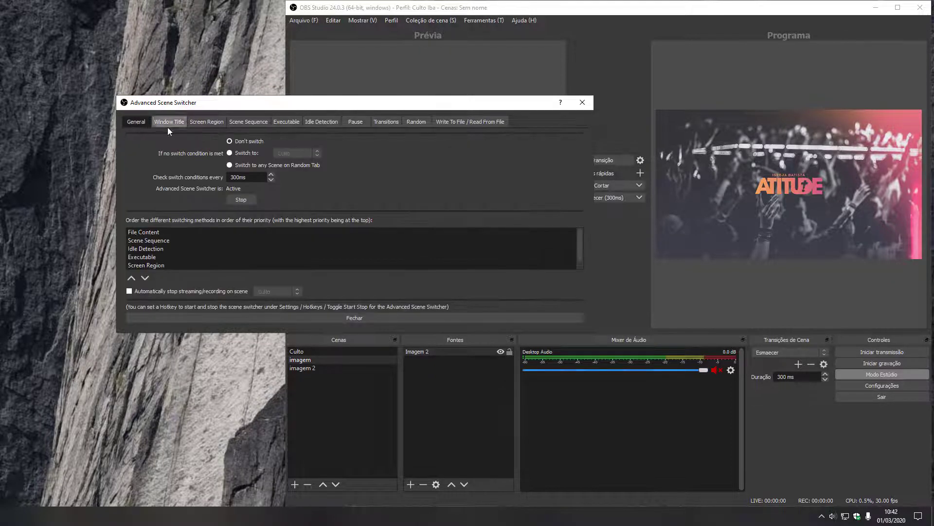
pyautogui.click(356, 124)
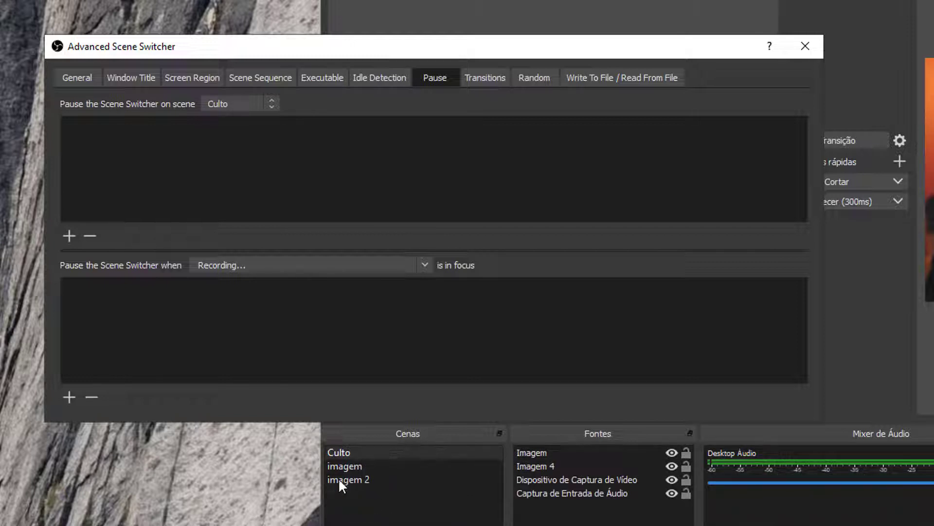
pyautogui.click(494, 464)
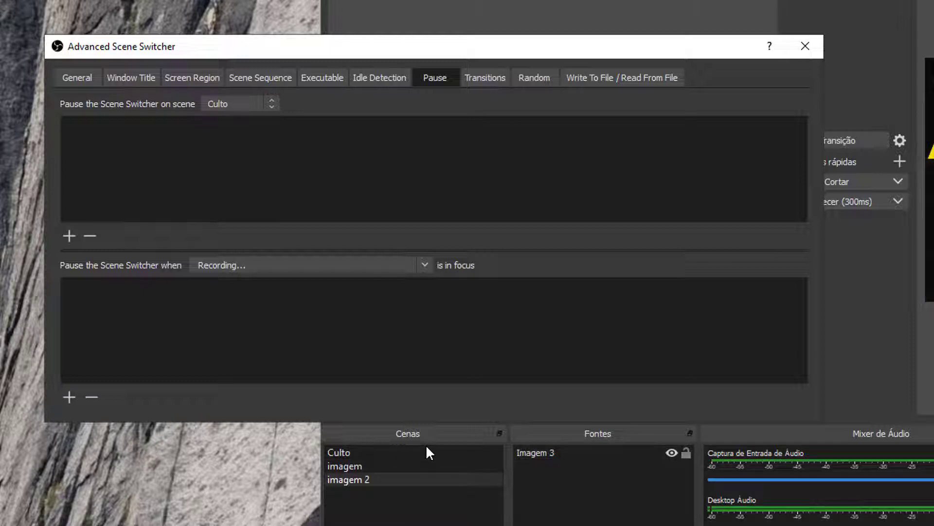
pyautogui.click(270, 78)
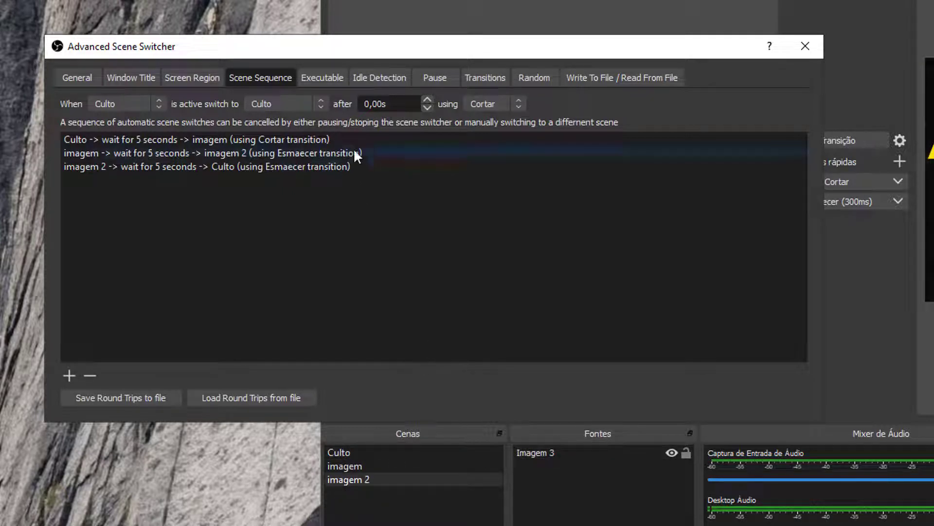
pyautogui.click(446, 78)
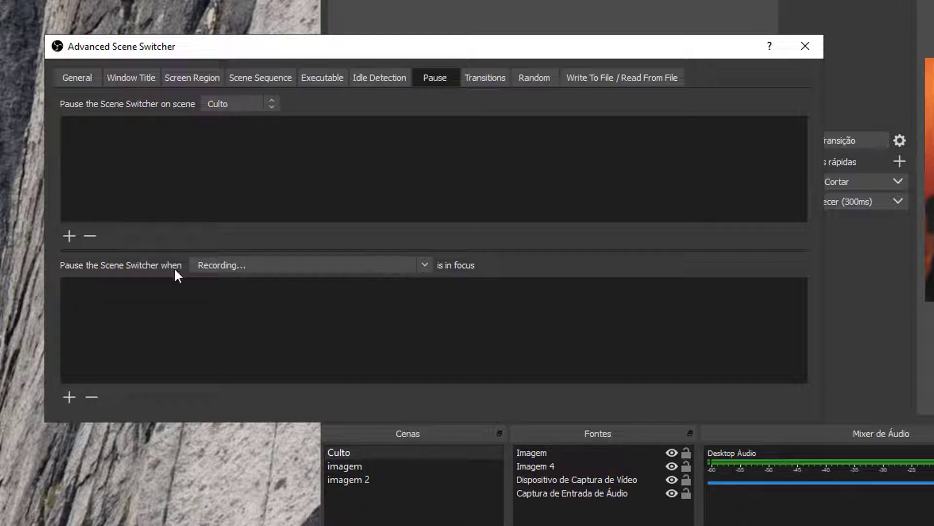
# - Look through the windows available for the pause-when-in-focus condition and leave the current choice
pyautogui.click(424, 263)
pyautogui.scroll(-1, 327, 305)
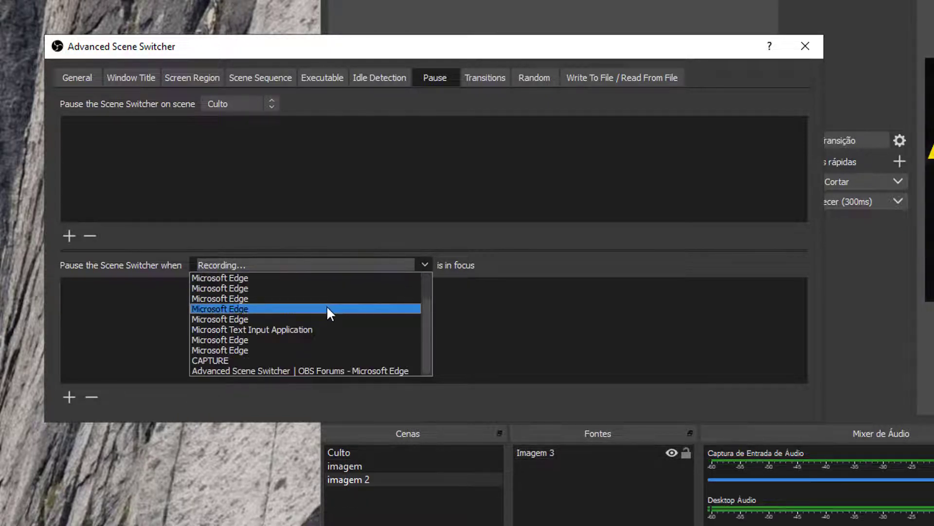
pyautogui.scroll(1, 233, 368)
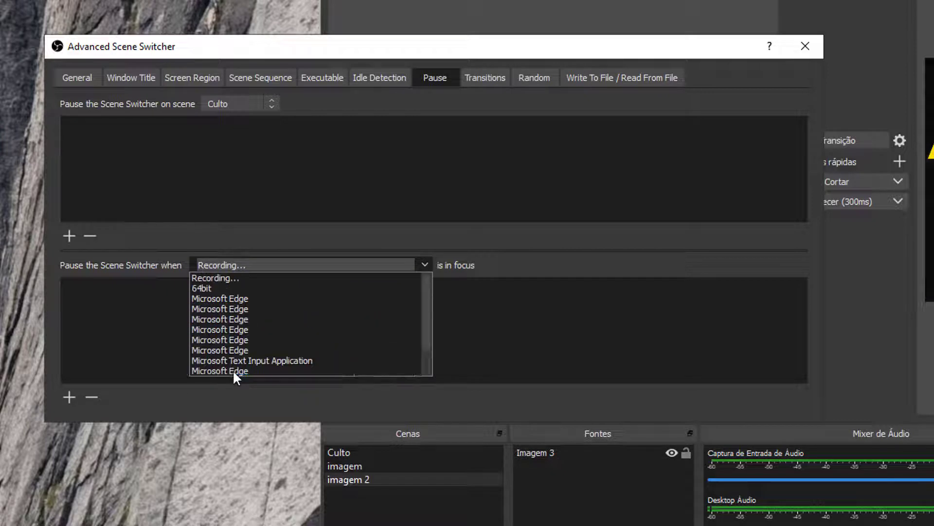
pyautogui.scroll(-1, 240, 318)
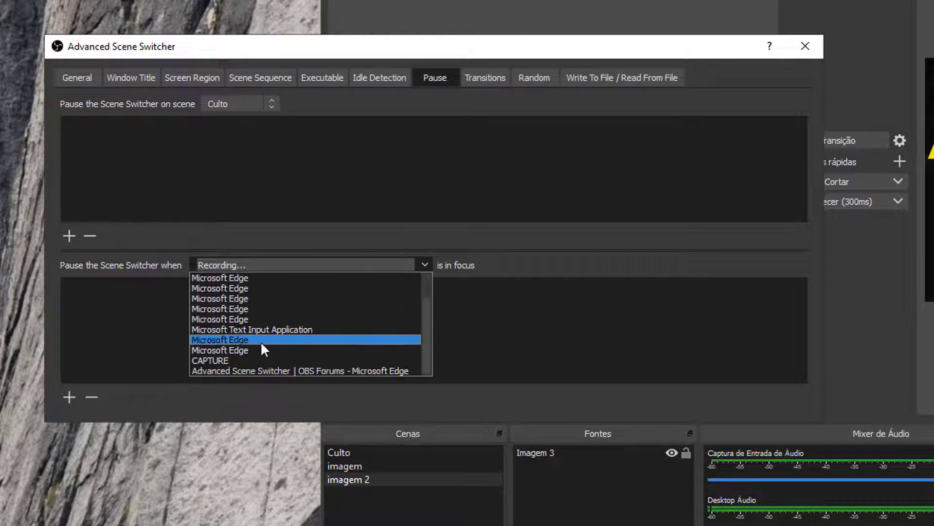
pyautogui.click(153, 321)
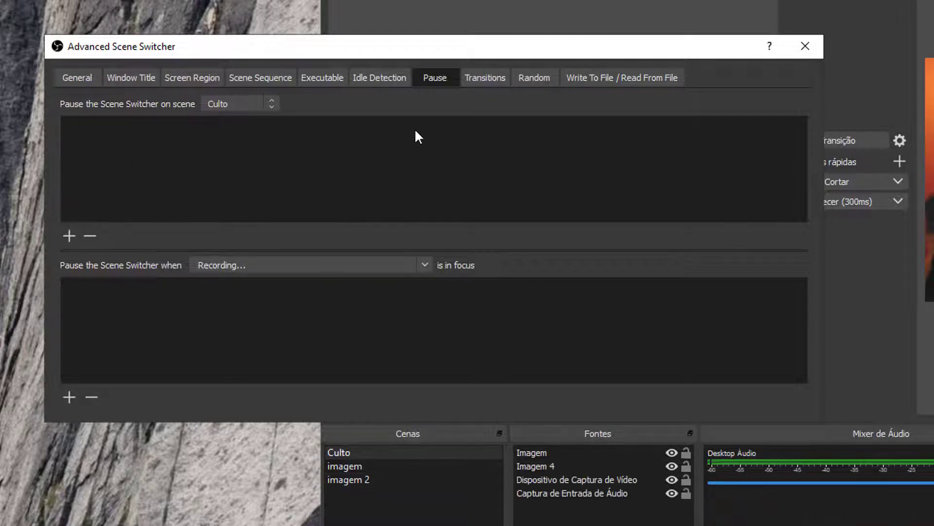
# - Examine the screen region and window title switching conditions, including the windows available to trigger a scene, and leave the current choice
pyautogui.click(191, 77)
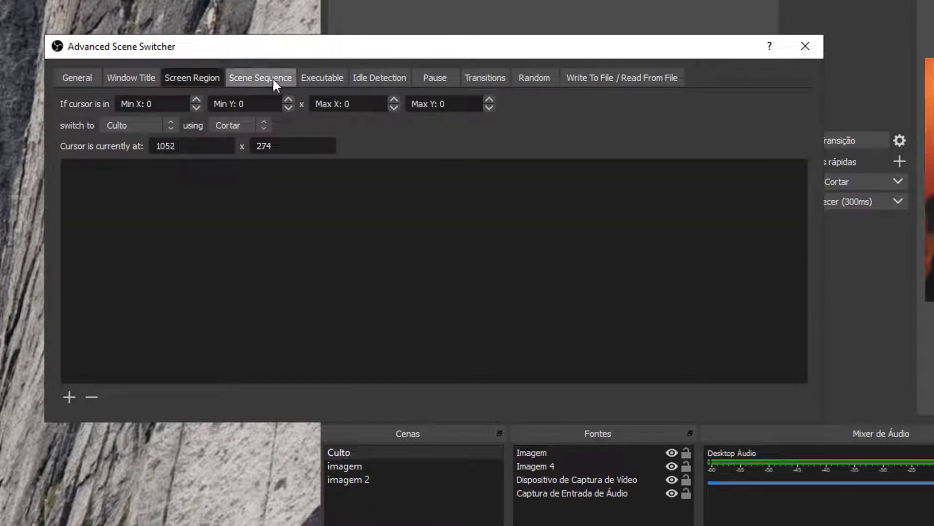
pyautogui.click(129, 80)
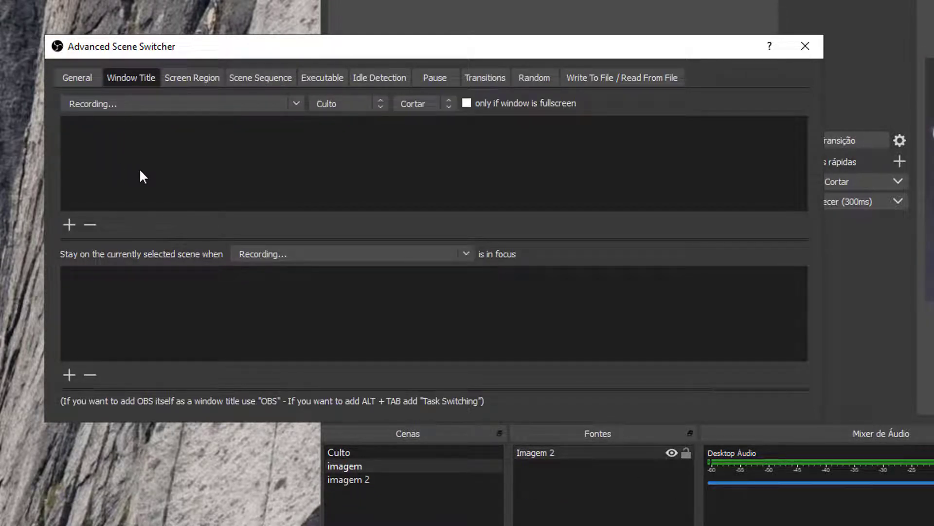
pyautogui.click(294, 103)
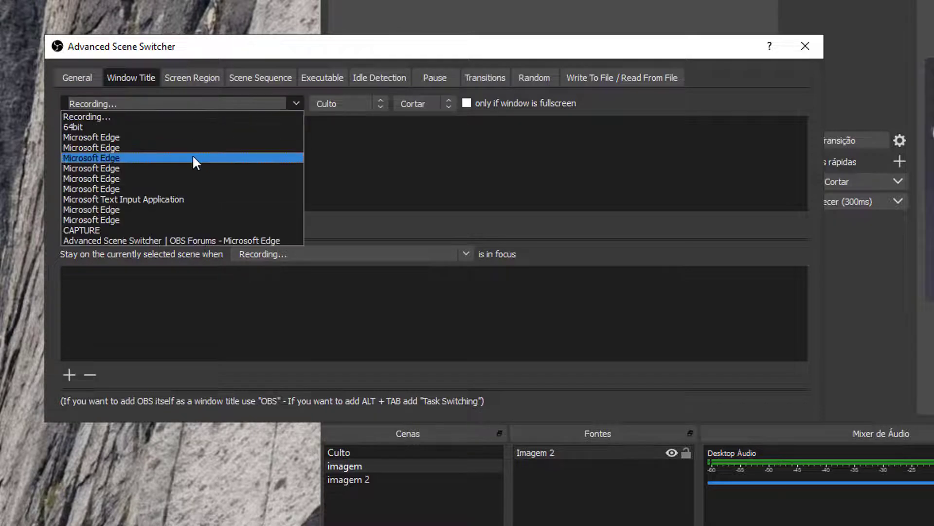
pyautogui.click(369, 146)
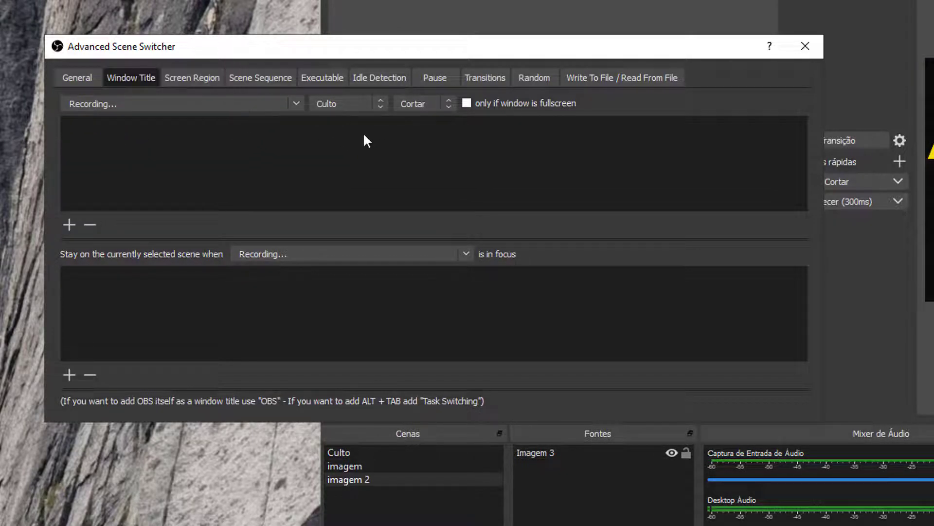
# - Compare the random switching options with the scene sequence entries and review the pause-on-scene condition
pyautogui.click(541, 78)
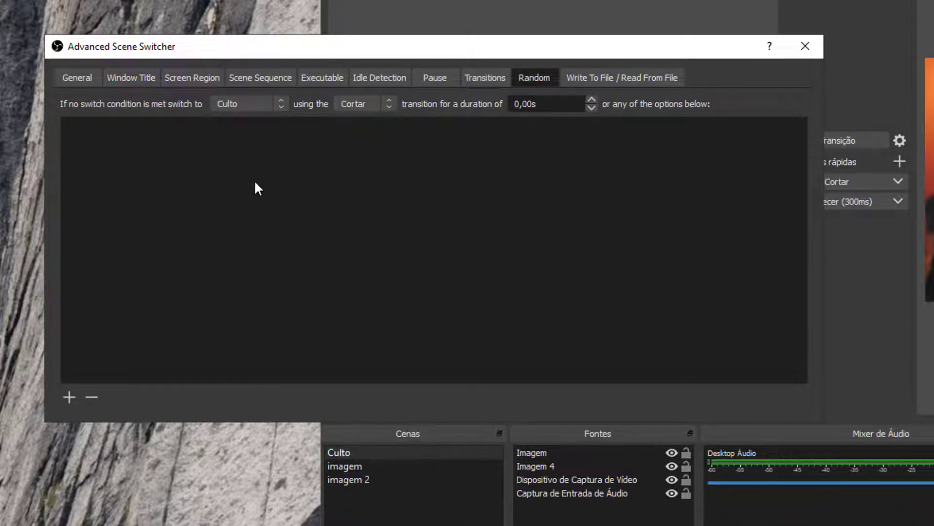
pyautogui.click(253, 80)
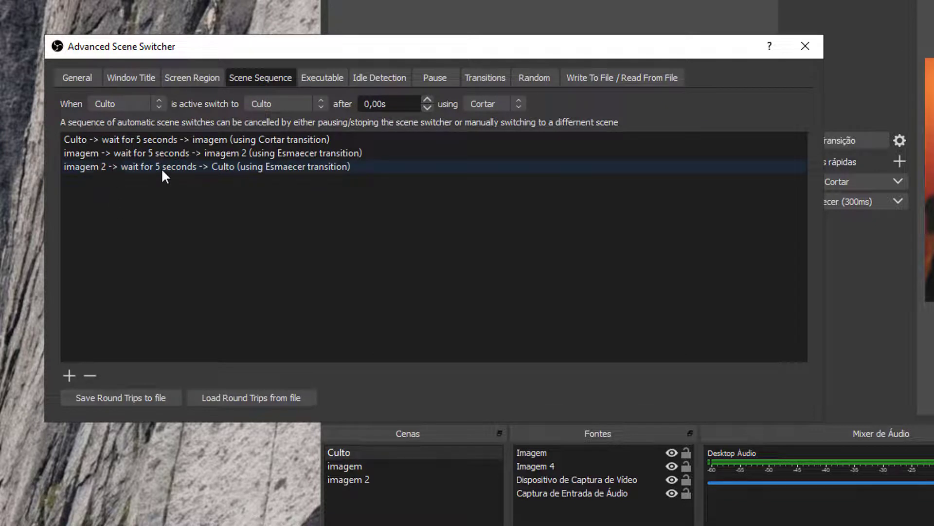
pyautogui.click(539, 80)
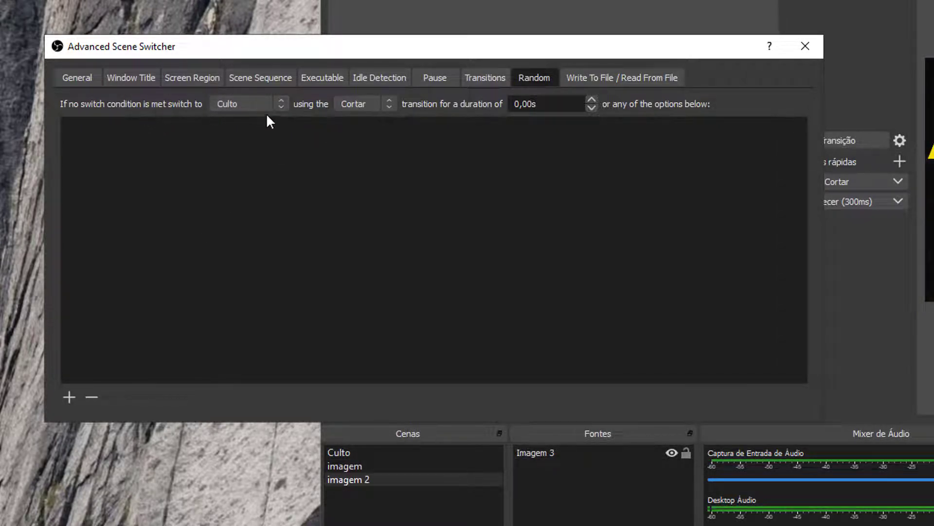
pyautogui.click(427, 76)
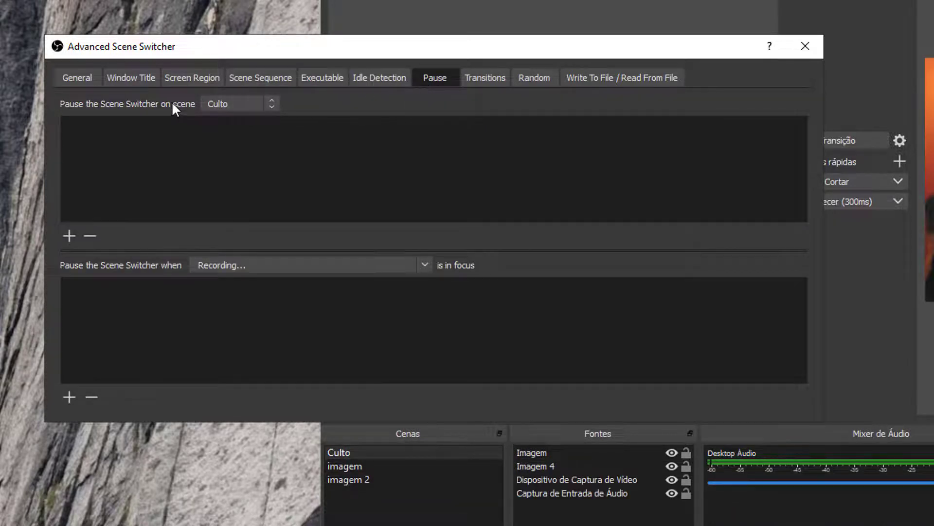
# - Examine the scenes offered for automatically stopping streaming or recording, leave that option disabled and close the scene switcher settings
pyautogui.click(73, 78)
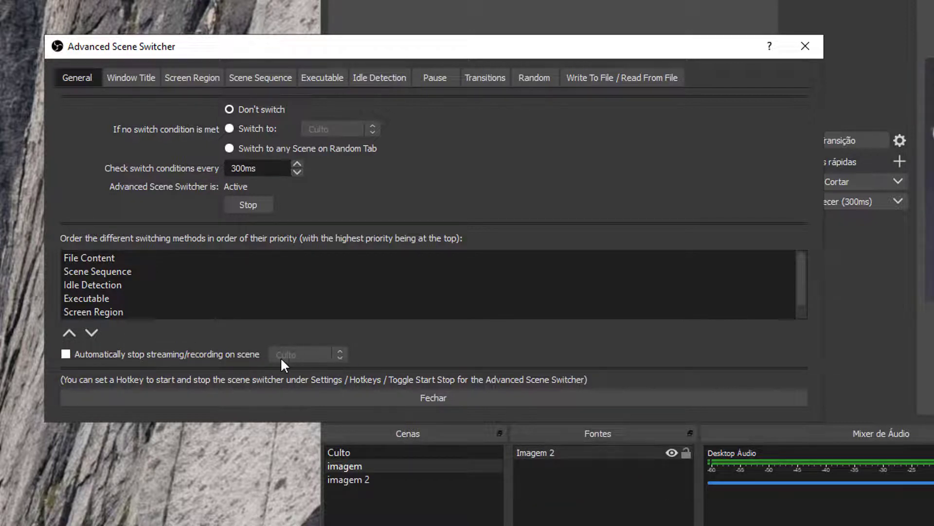
pyautogui.click(78, 358)
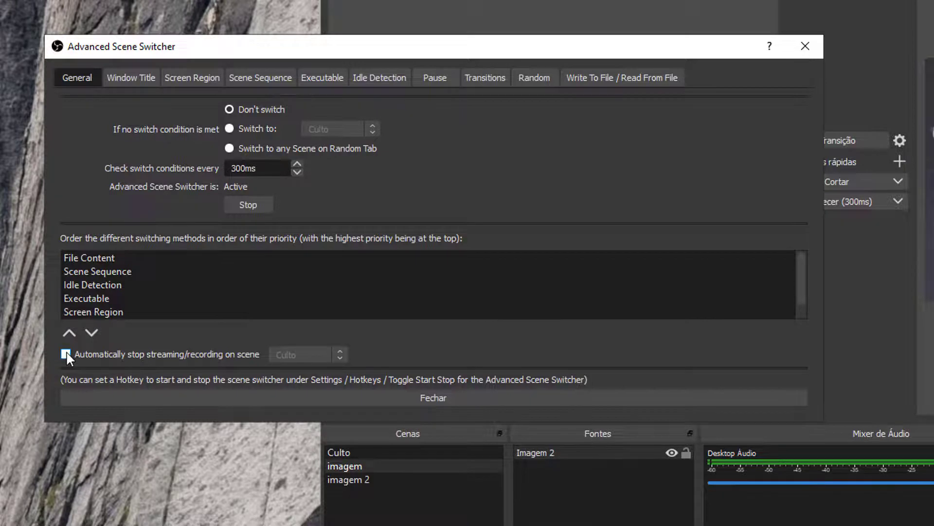
pyautogui.click(337, 352)
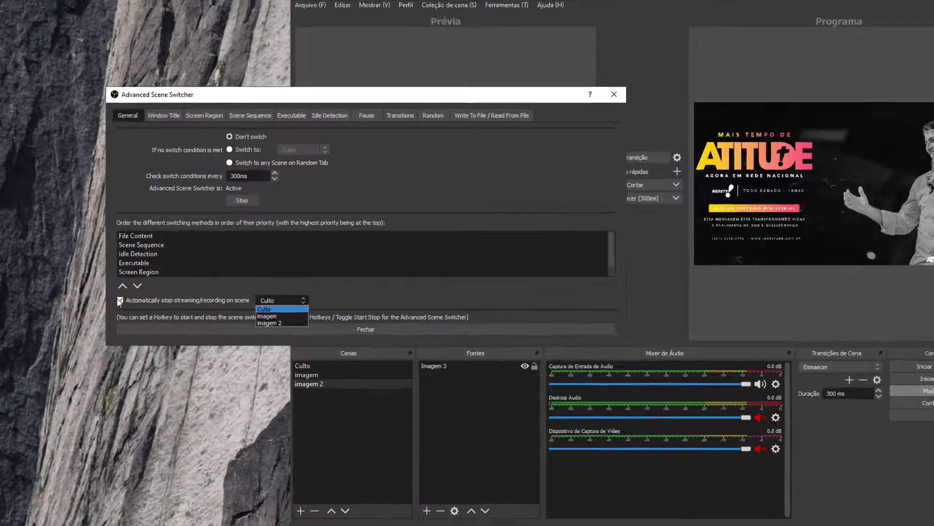
pyautogui.click(125, 354)
pyautogui.click(125, 354)
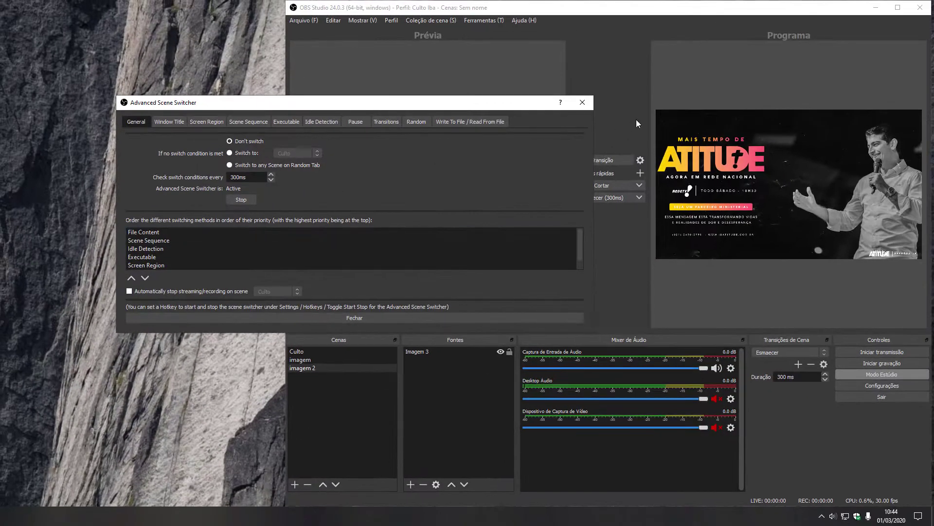
pyautogui.click(582, 103)
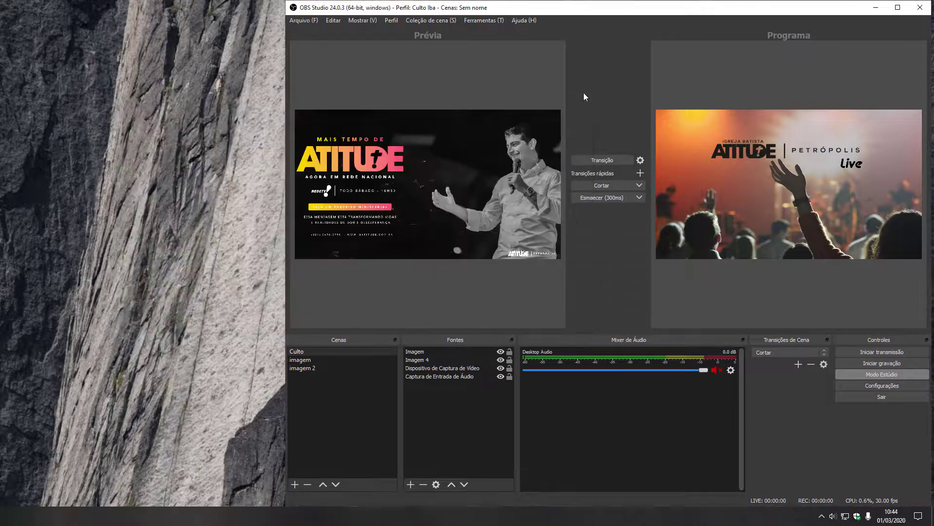
# - Reopen the Advanced Scene Switcher, stop it, move its window clear of the program output and close it
pyautogui.click(477, 21)
pyautogui.click(477, 47)
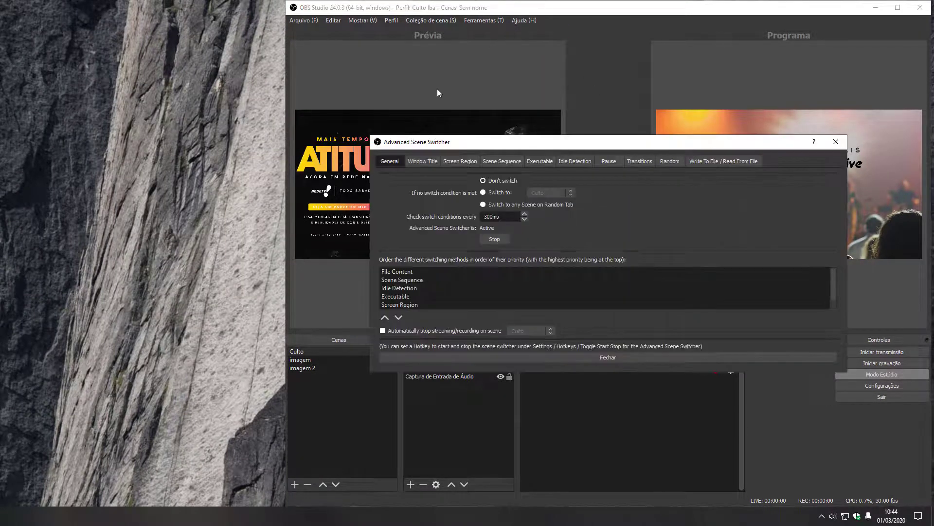
pyautogui.click(490, 241)
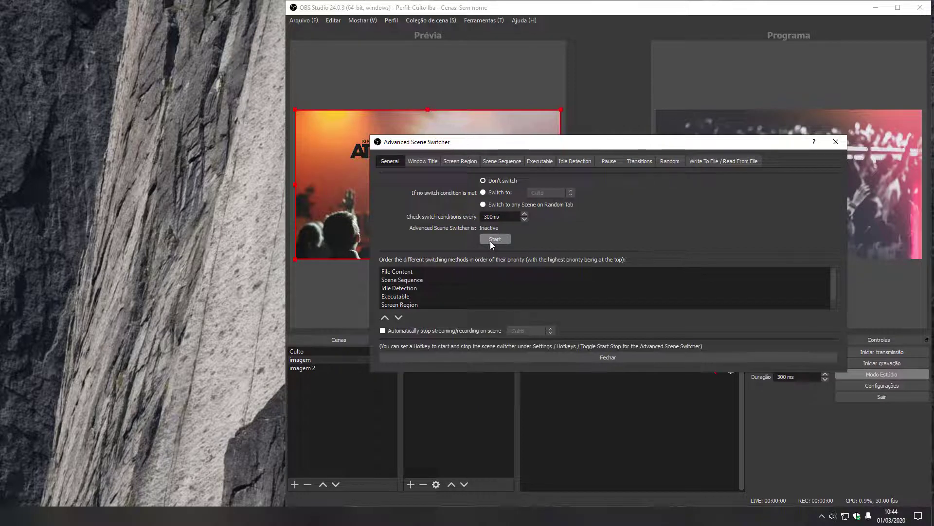
pyautogui.moveTo(599, 142); pyautogui.dragTo(385, 122)
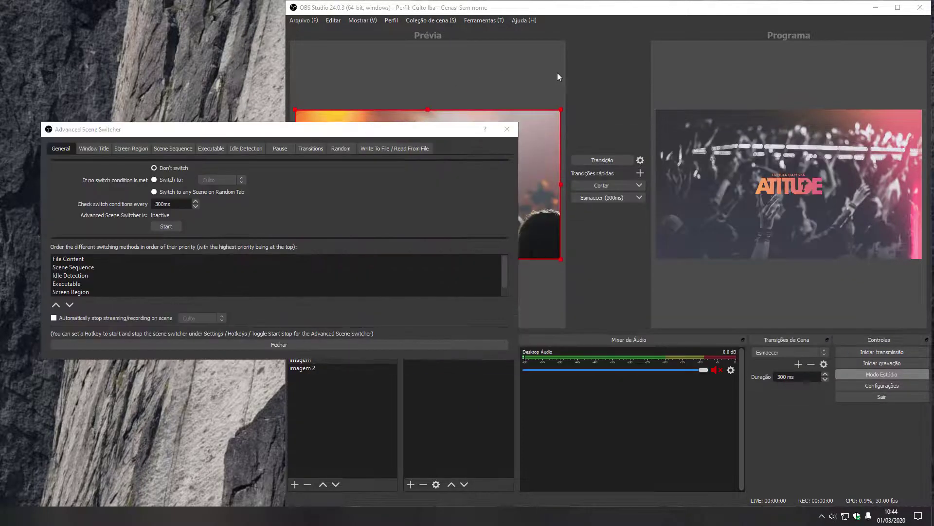
pyautogui.click(507, 129)
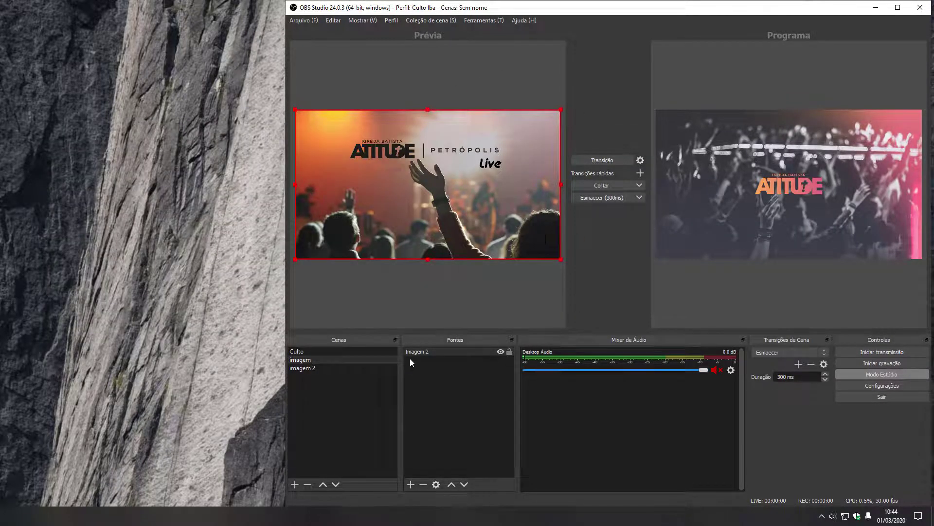
# - Put the Culto scene in the preview, transition it to the program output and clear the source selection in the preview
pyautogui.click(306, 352)
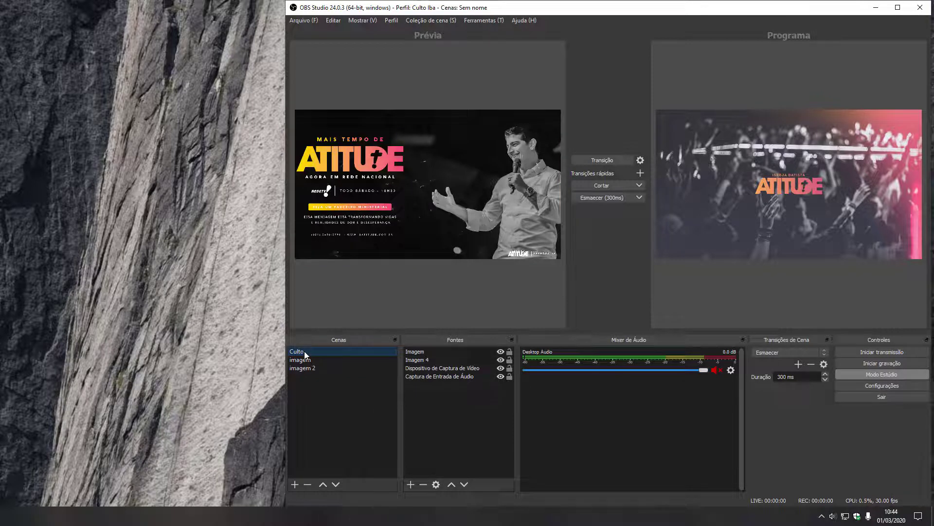
pyautogui.click(605, 160)
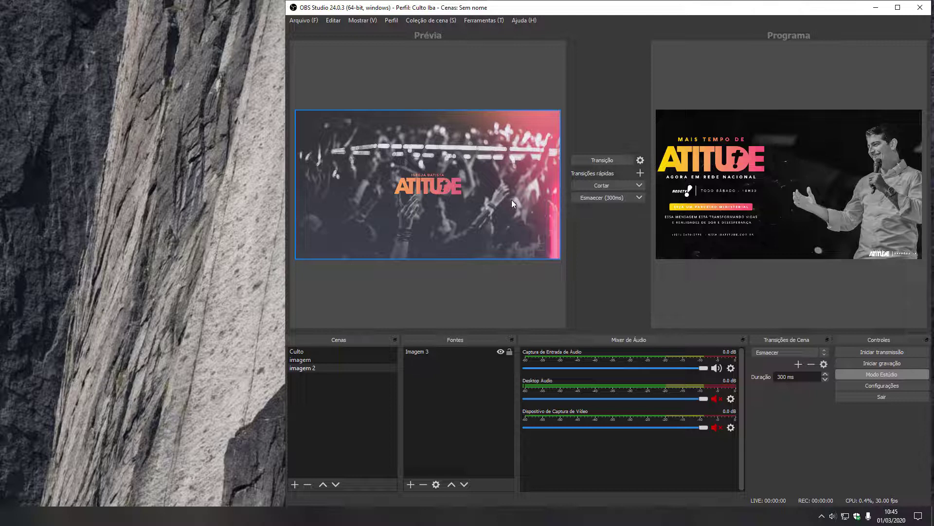
pyautogui.click(521, 98)
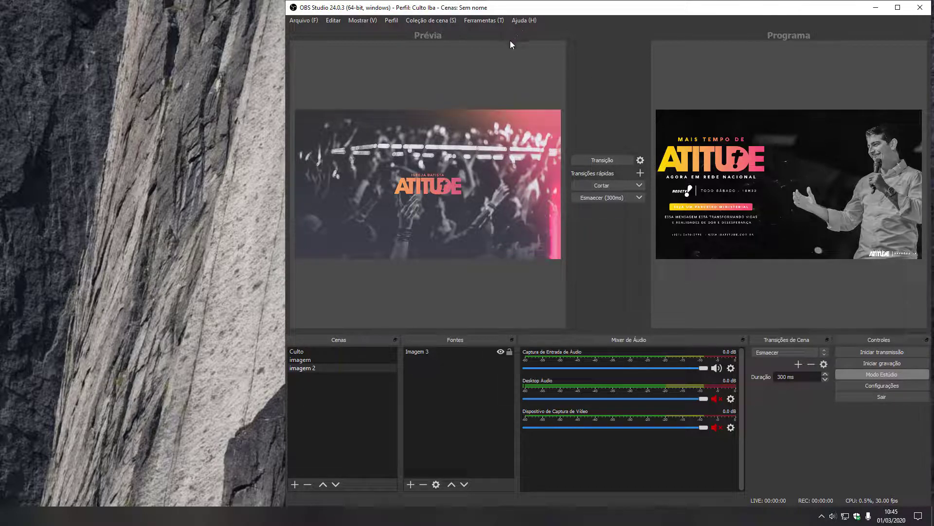